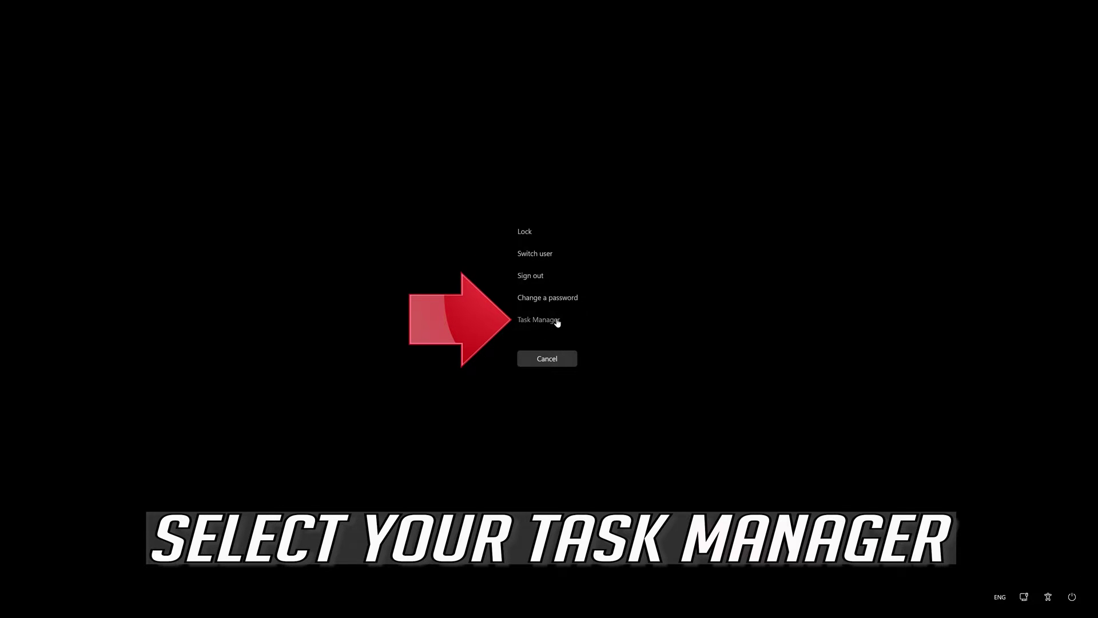
Step: Open Task Manager and select the Windows Explorer process near the bottom of the Processes list
click(550, 322)
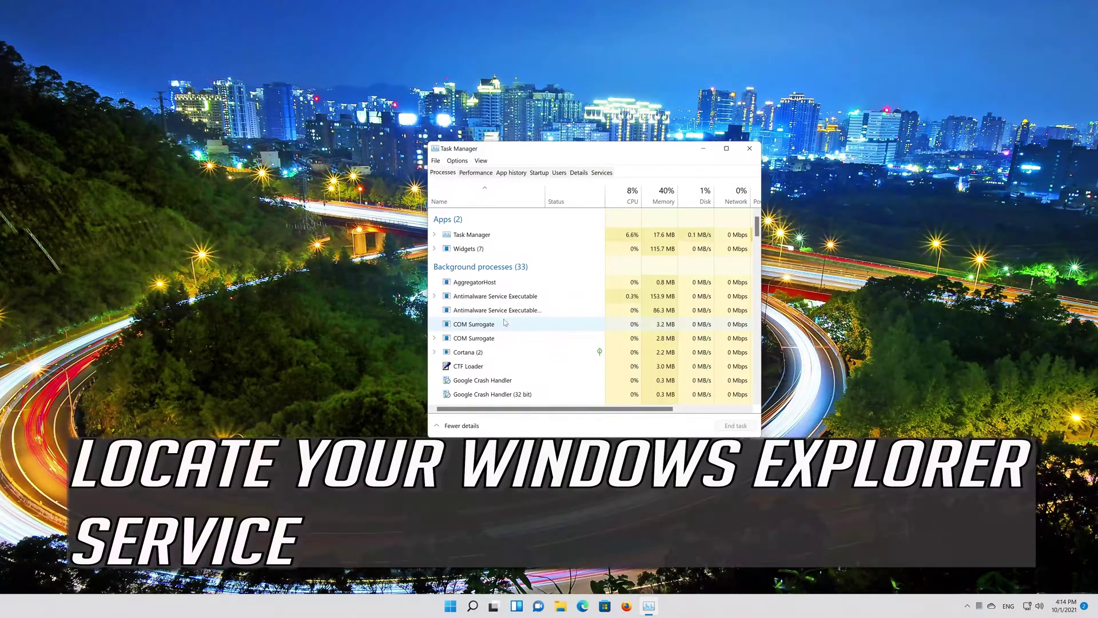
click(504, 324)
scroll(513, 341, down, 1)
scroll(513, 341, down, 7)
scroll(513, 343, down, 8)
scroll(513, 343, down, 8)
scroll(519, 339, down, 8)
scroll(519, 340, down, 8)
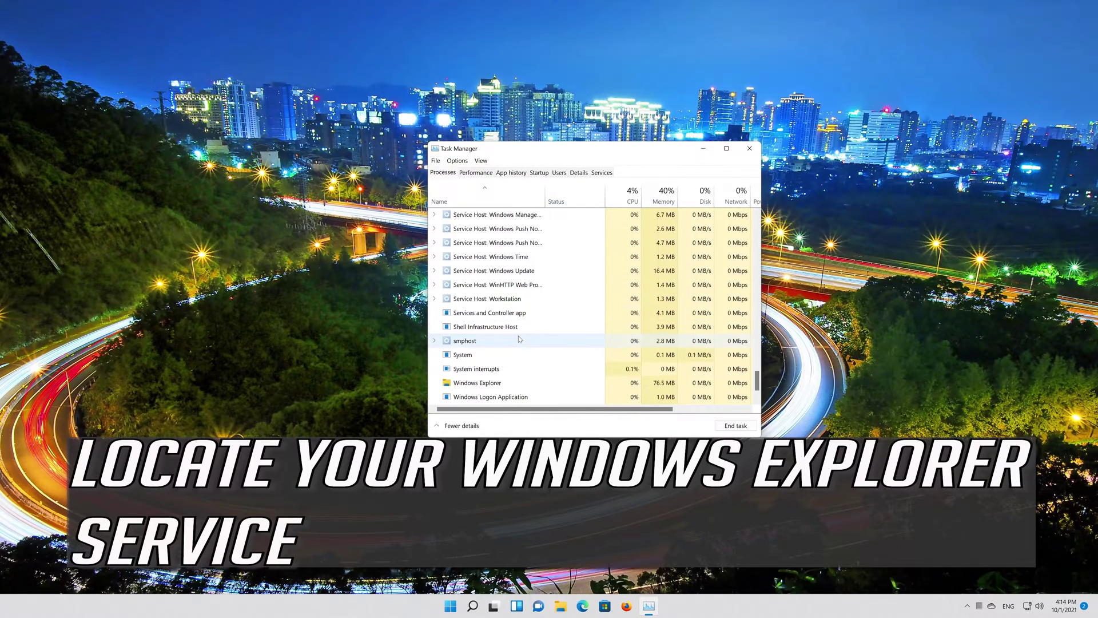
scroll(519, 340, down, 1)
click(435, 349)
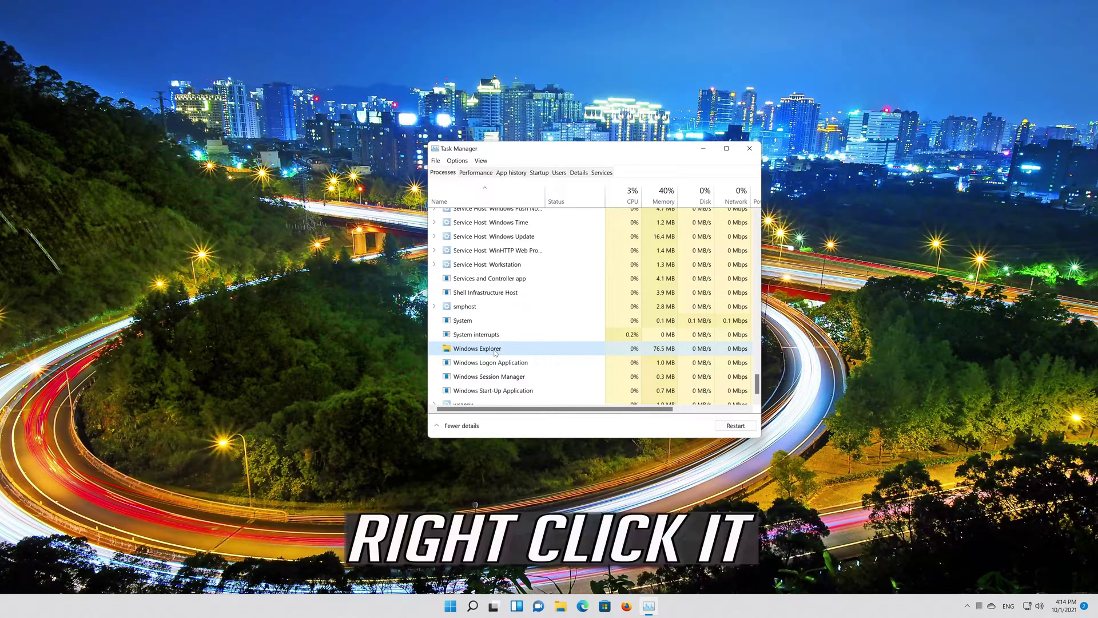
Step: End Windows Explorer and enter explorer.exe in the Create new task dialog
right_click(495, 353)
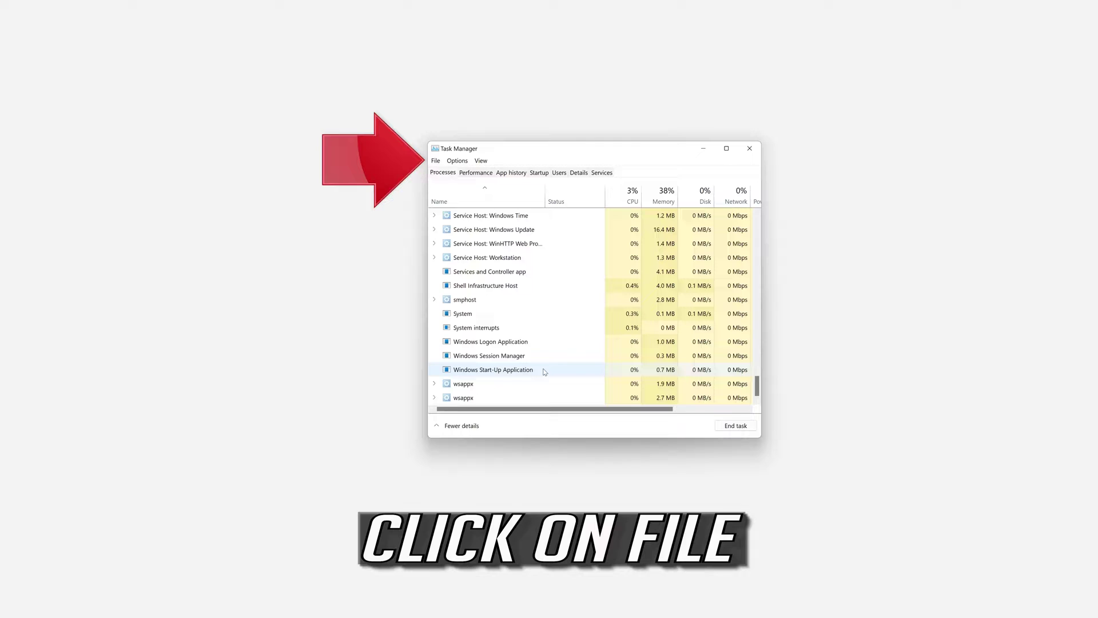
click(435, 161)
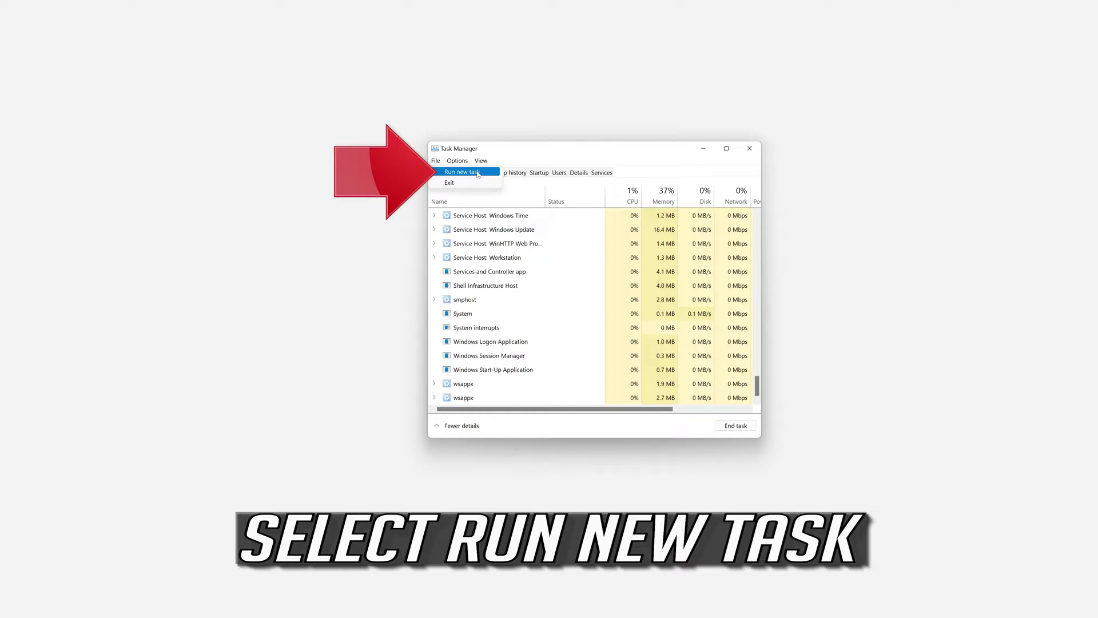
click(462, 172)
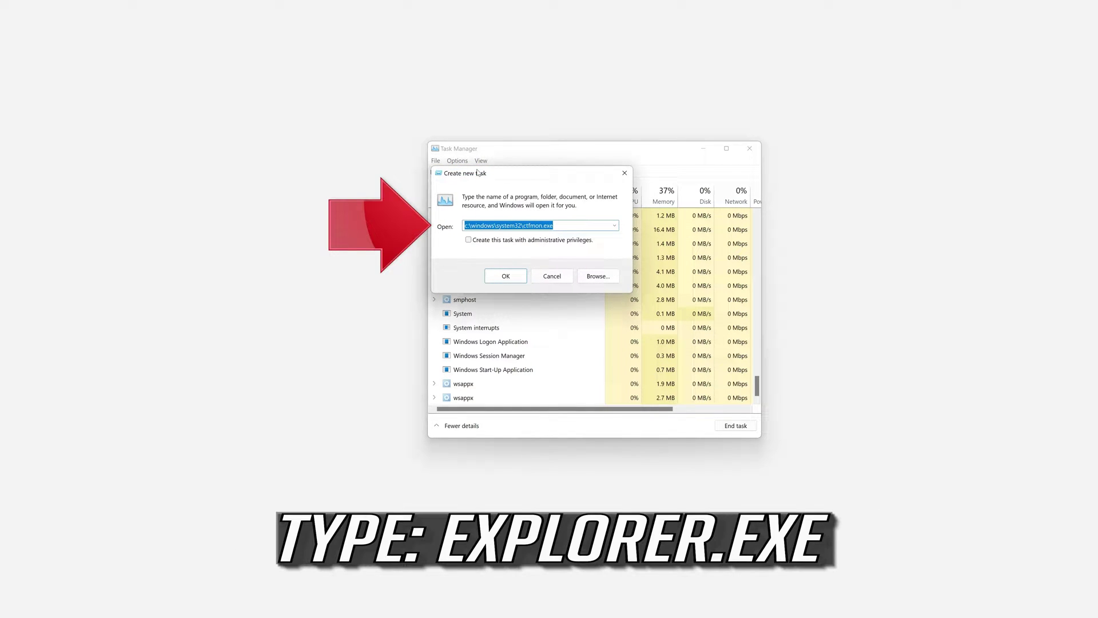
text(explorer)
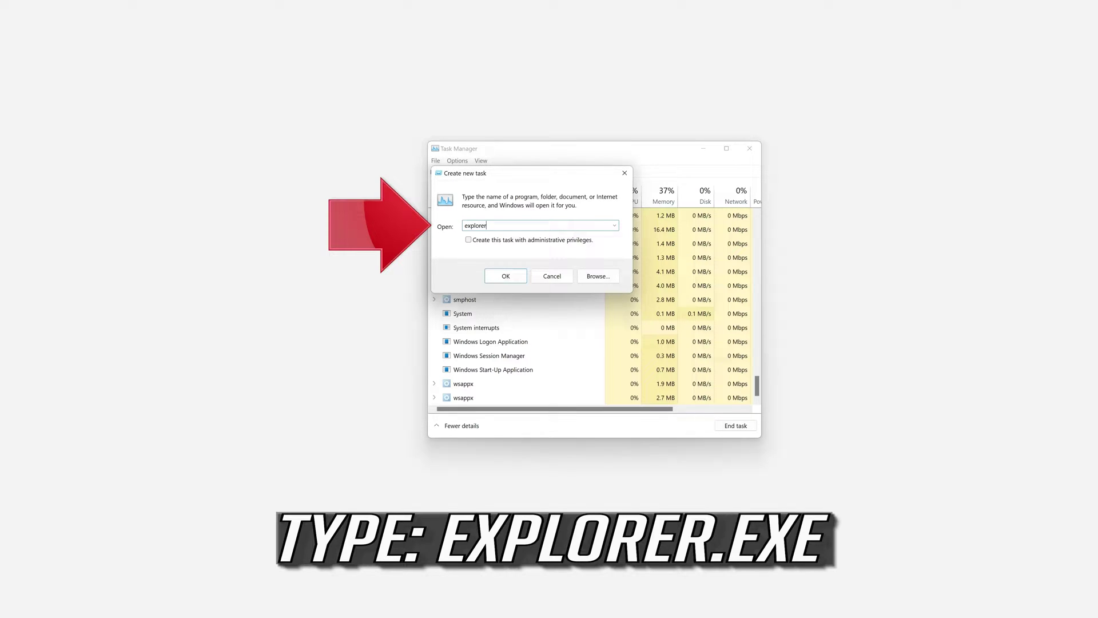
text(.exe)
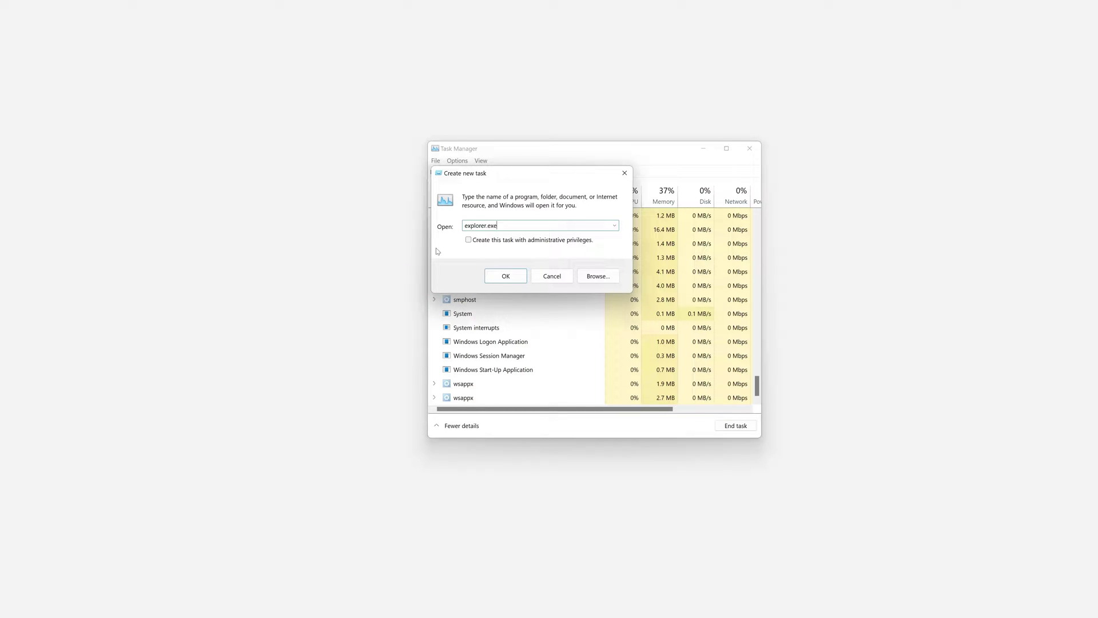
Step: Run explorer.exe to restore the taskbar, then bring up the Start menu
click(498, 278)
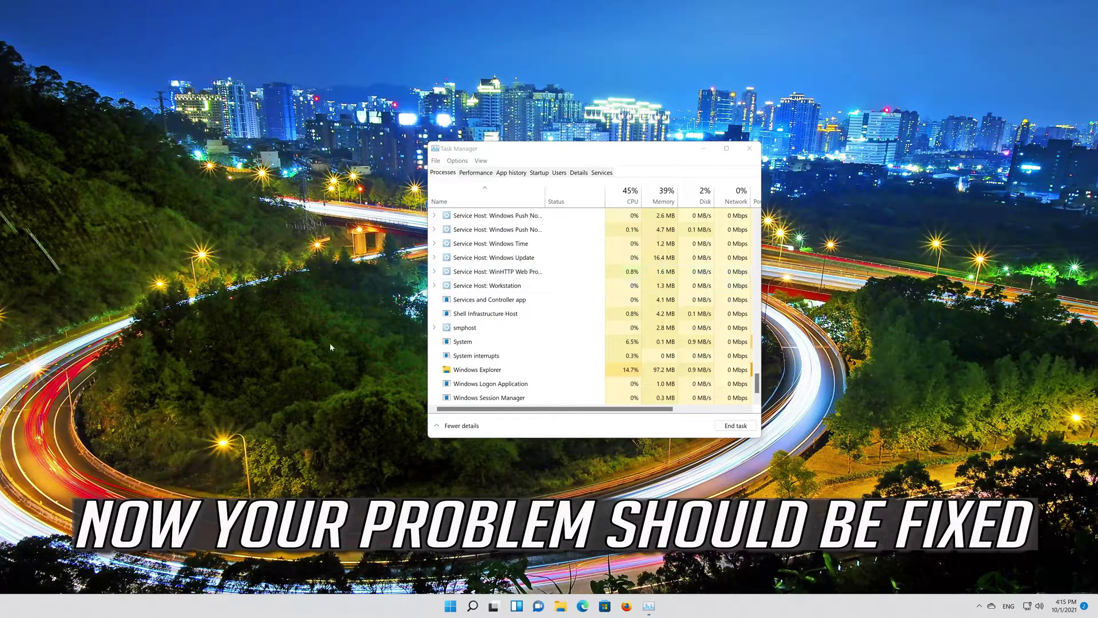
click(450, 606)
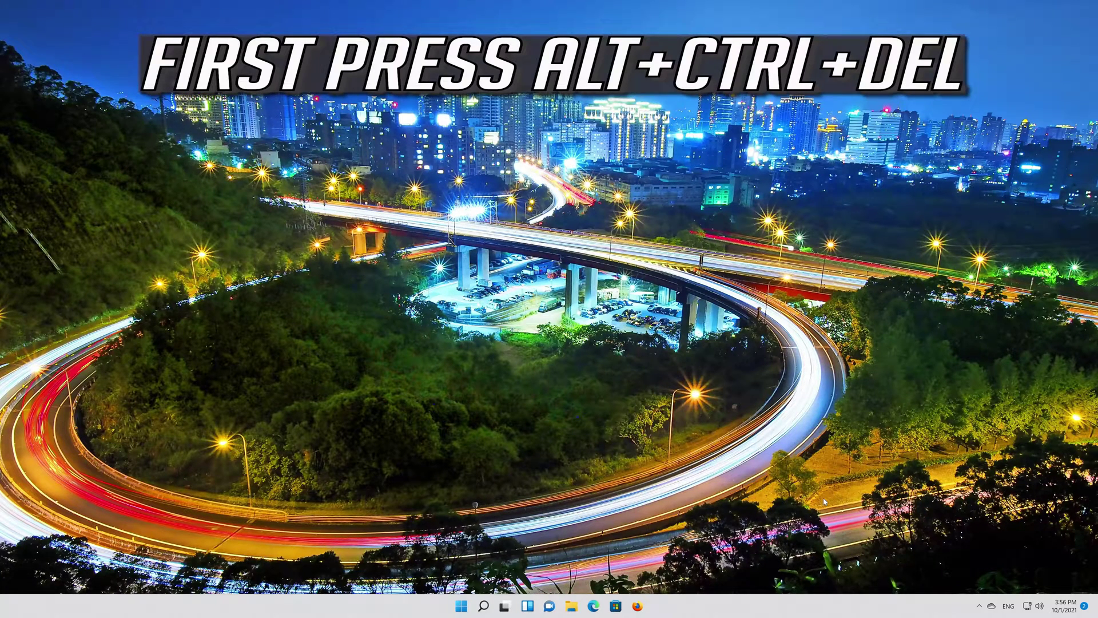
Step: Reopen Task Manager from the Ctrl+Alt+Del screen and expand it to full details
key(ctrl+alt+Delete)
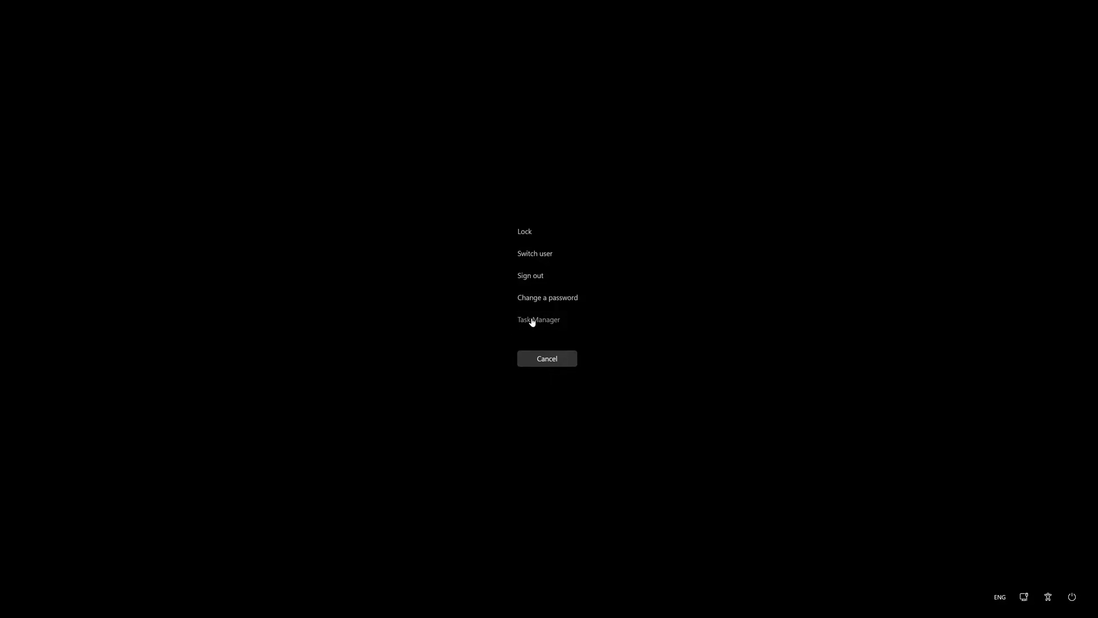
click(532, 321)
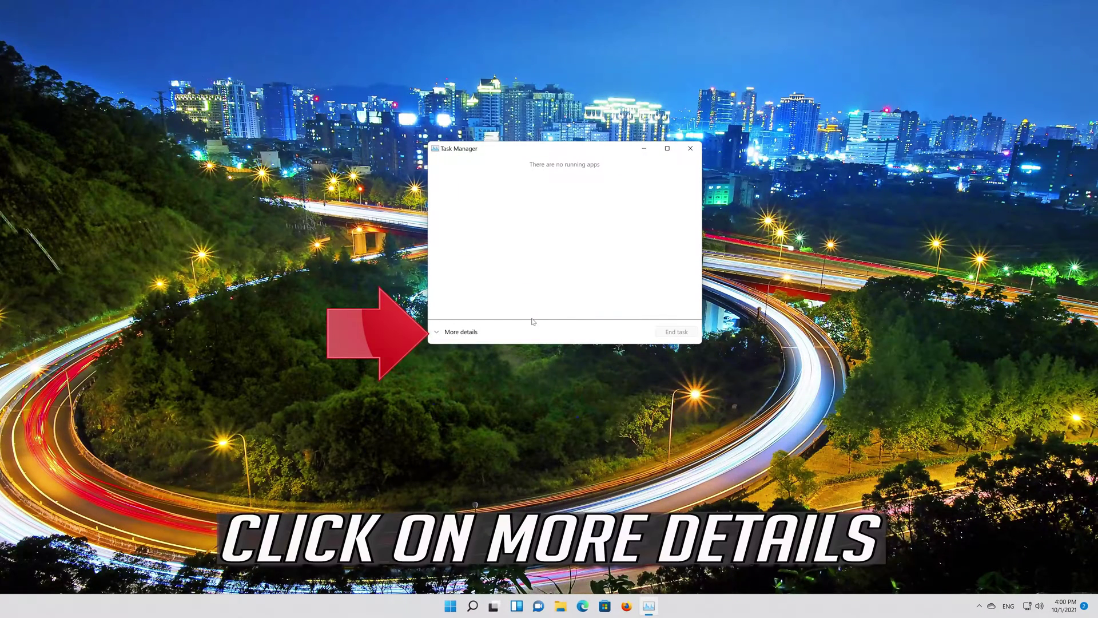
click(467, 336)
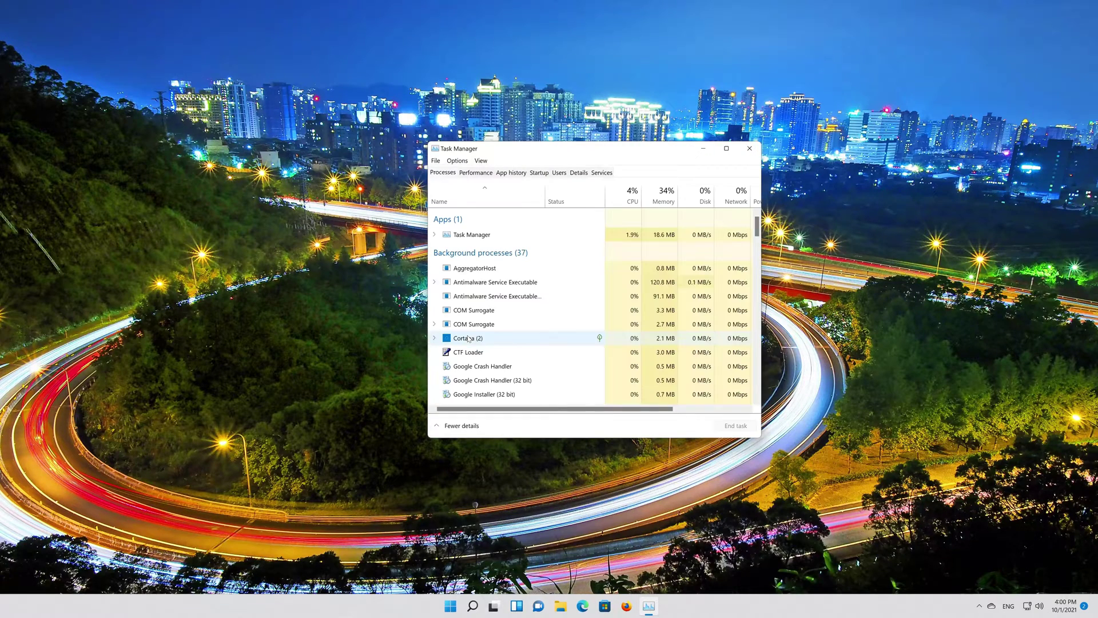
click(438, 161)
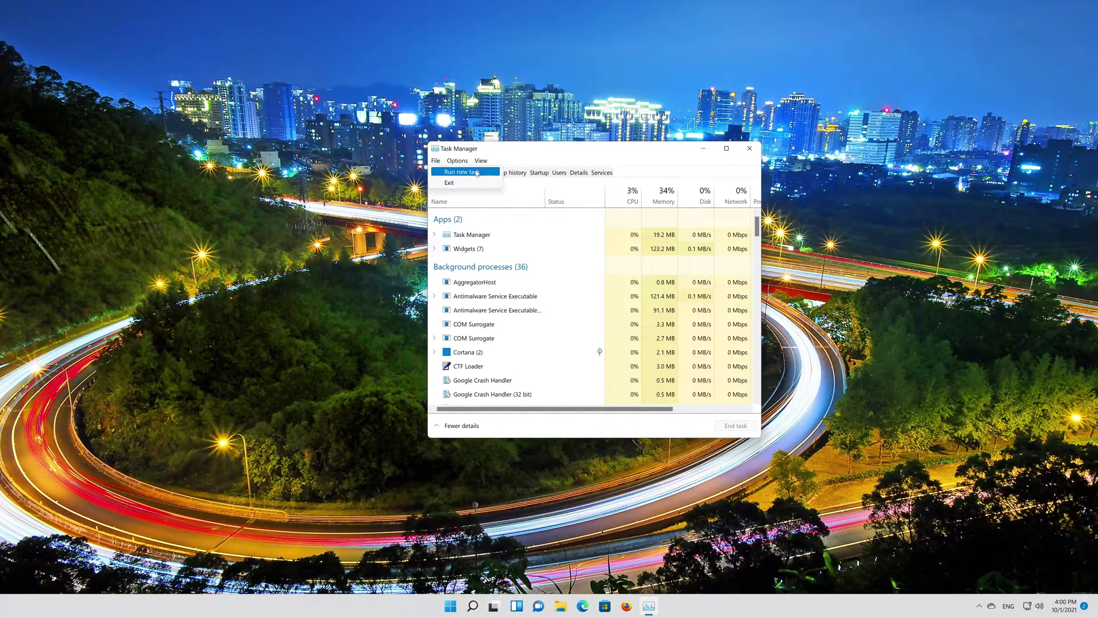
Step: Set up a new task running powershell with administrative privileges enabled
click(479, 171)
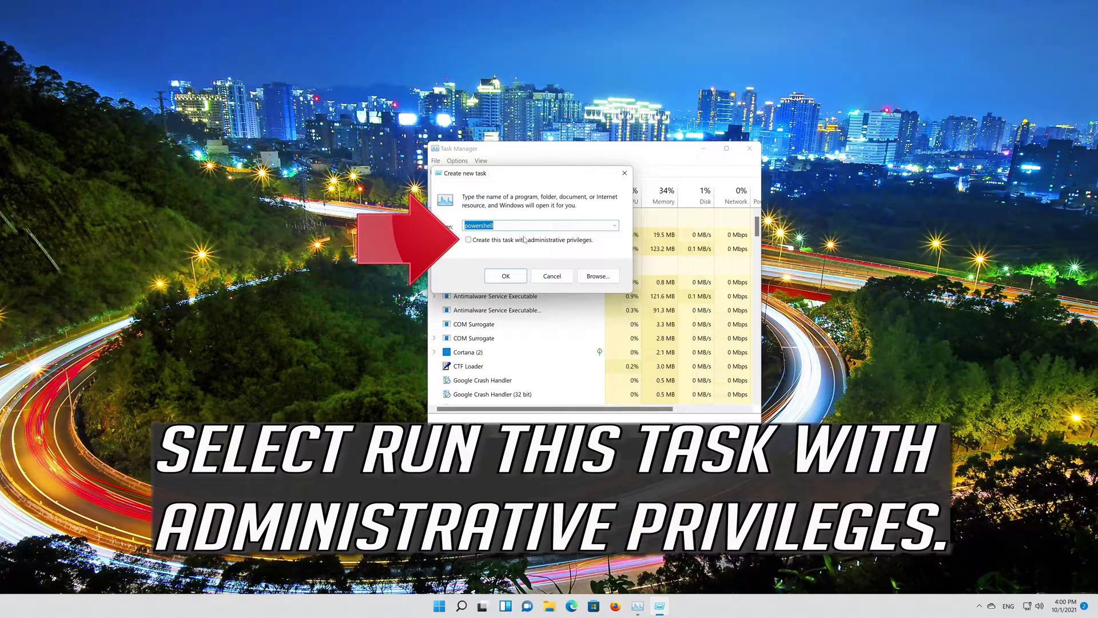
click(469, 240)
key(shift+Tab)
text(powershell)
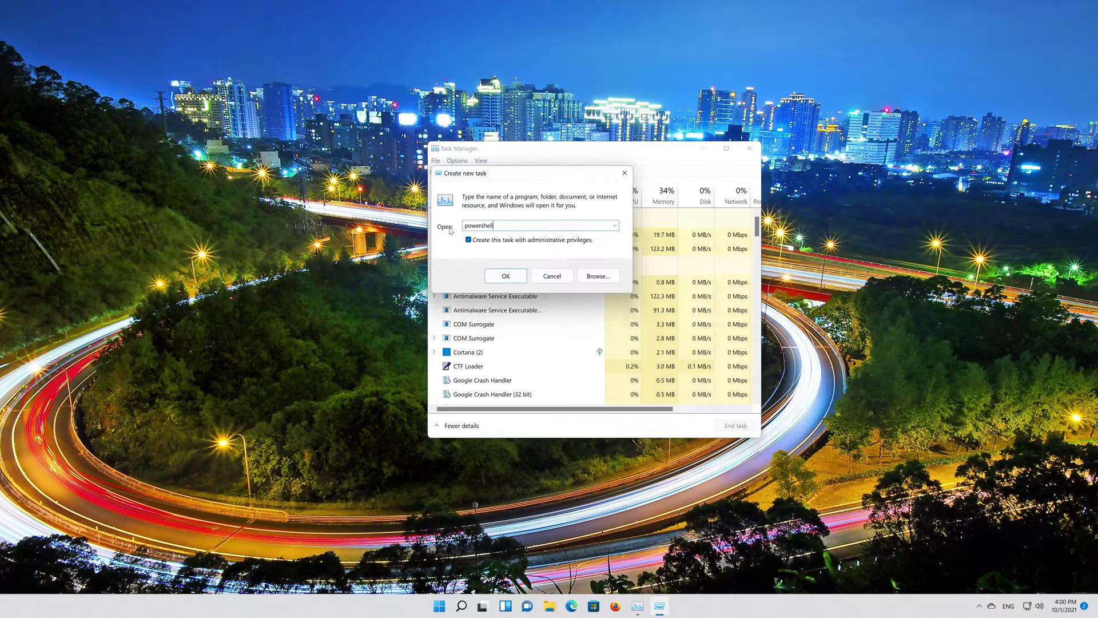
Step: Launch admin PowerShell, close Task Manager, and run sfc /scannow in the repositioned window
click(512, 278)
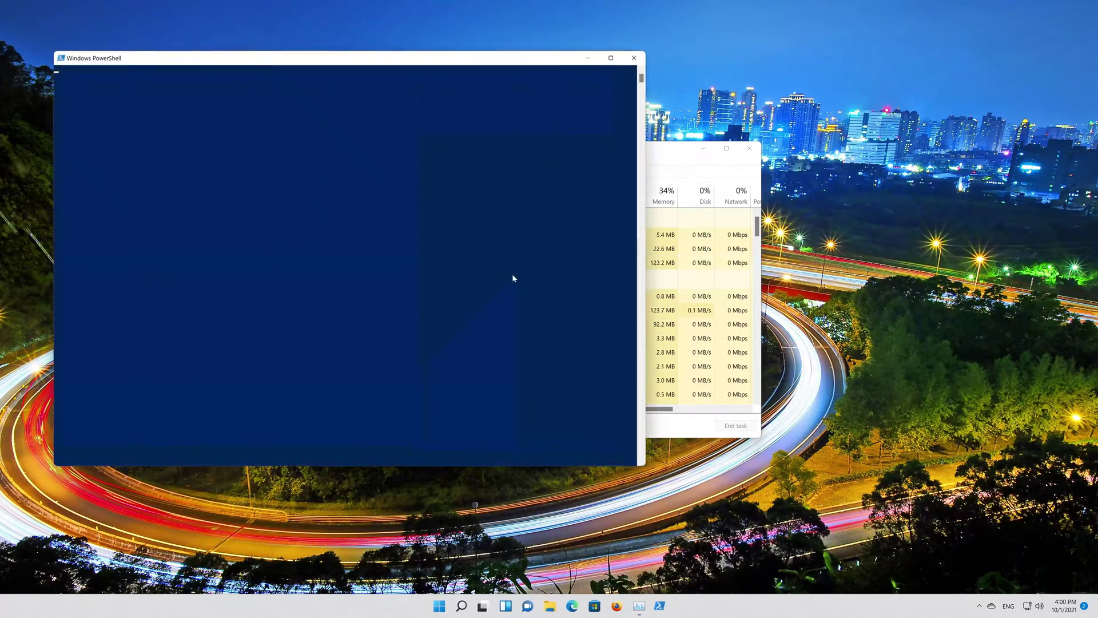
click(748, 155)
click(748, 152)
drag(390, 65, 562, 70)
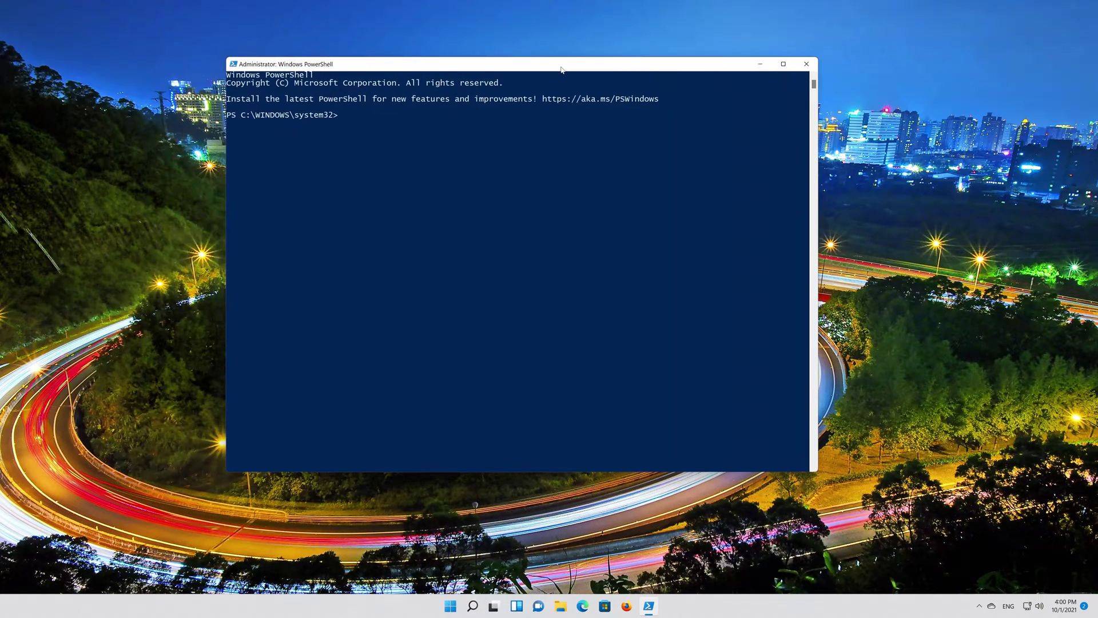
drag(225, 57, 299, 164)
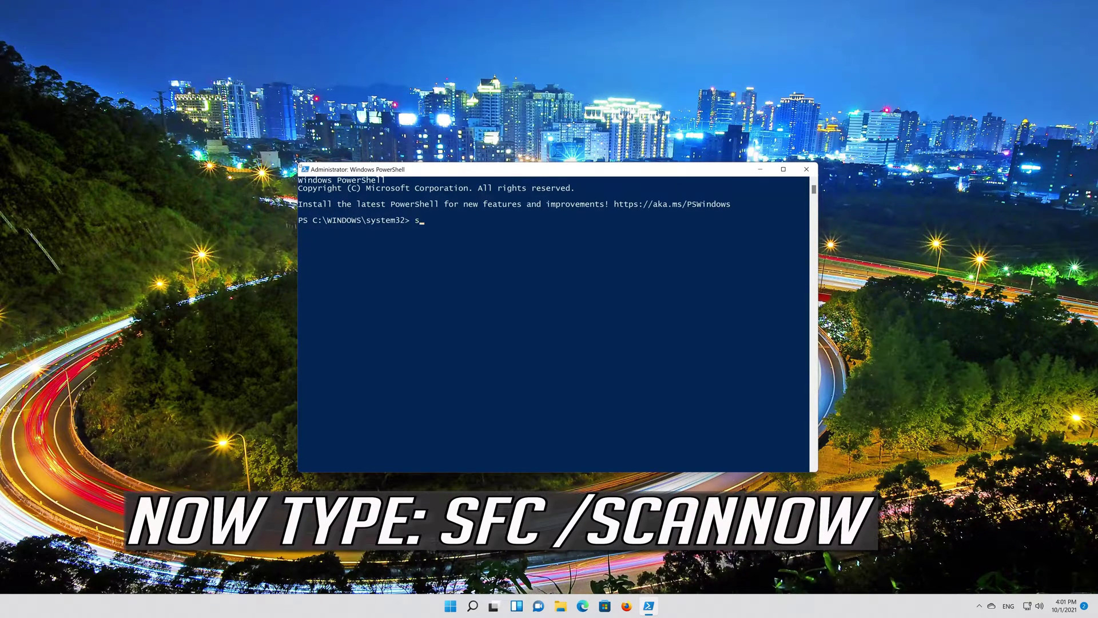
text(sfc /scannow)
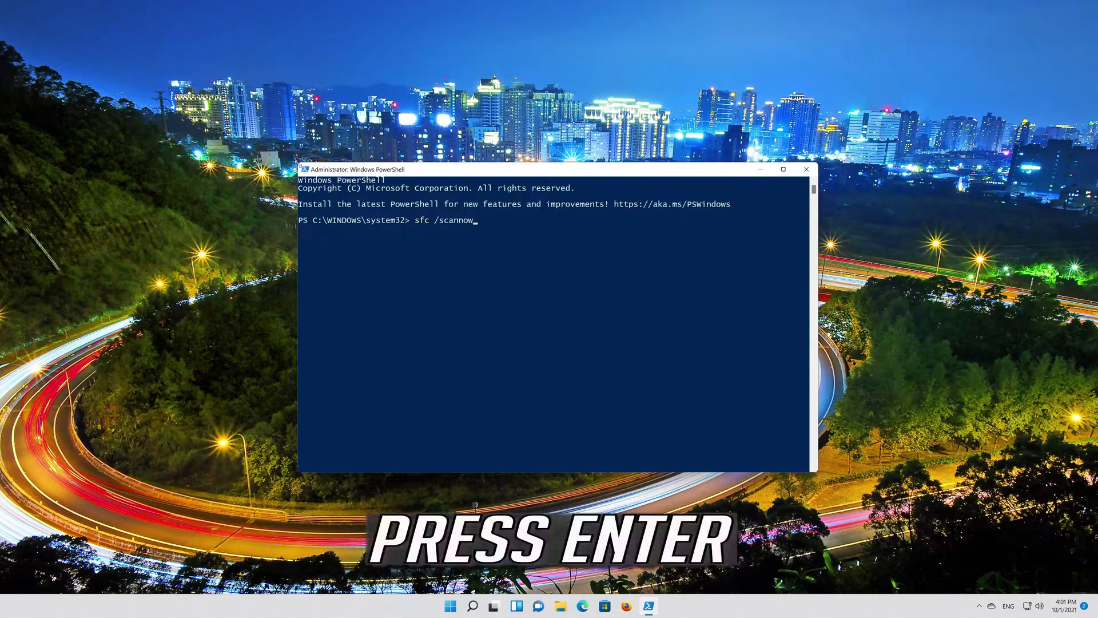
key(Return)
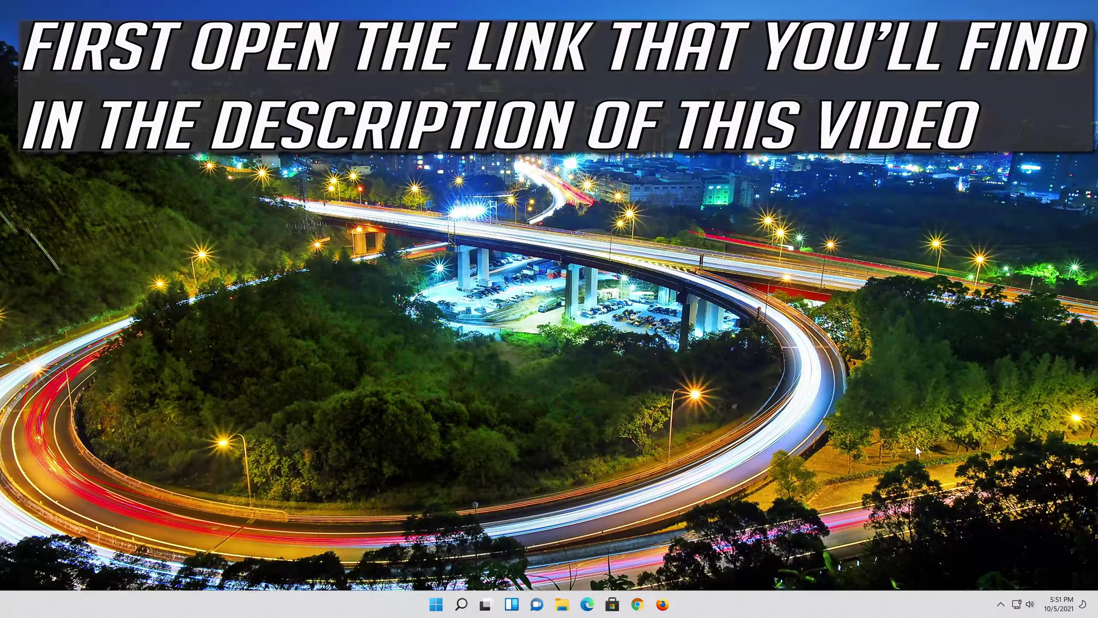
Step: Load the pasted Windows 11 download page link in Firefox
click(664, 606)
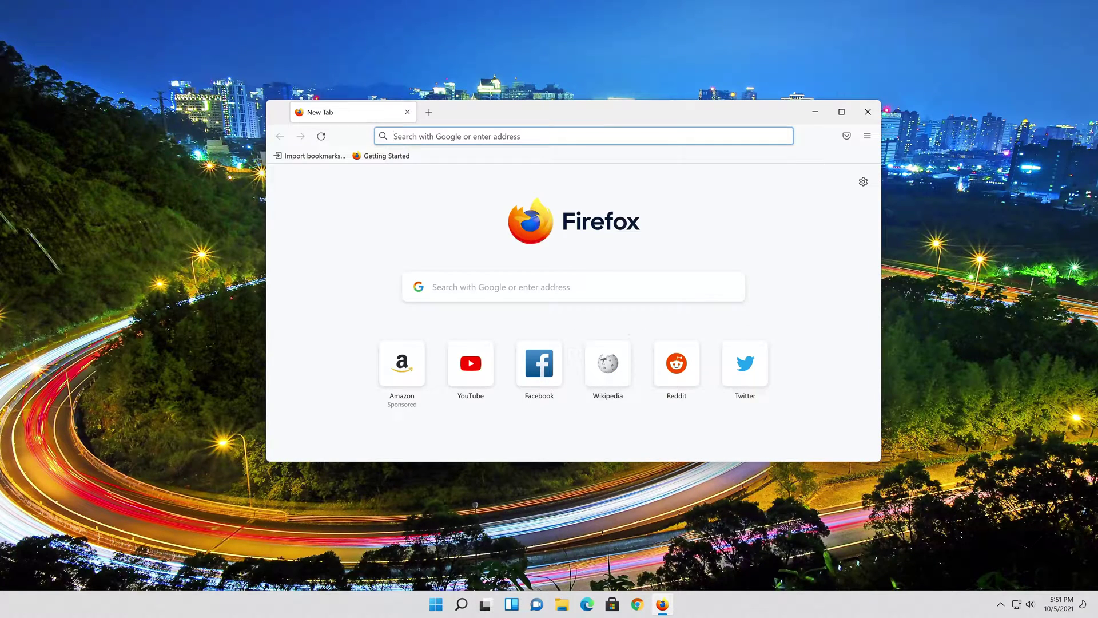
right_click(533, 136)
click(558, 235)
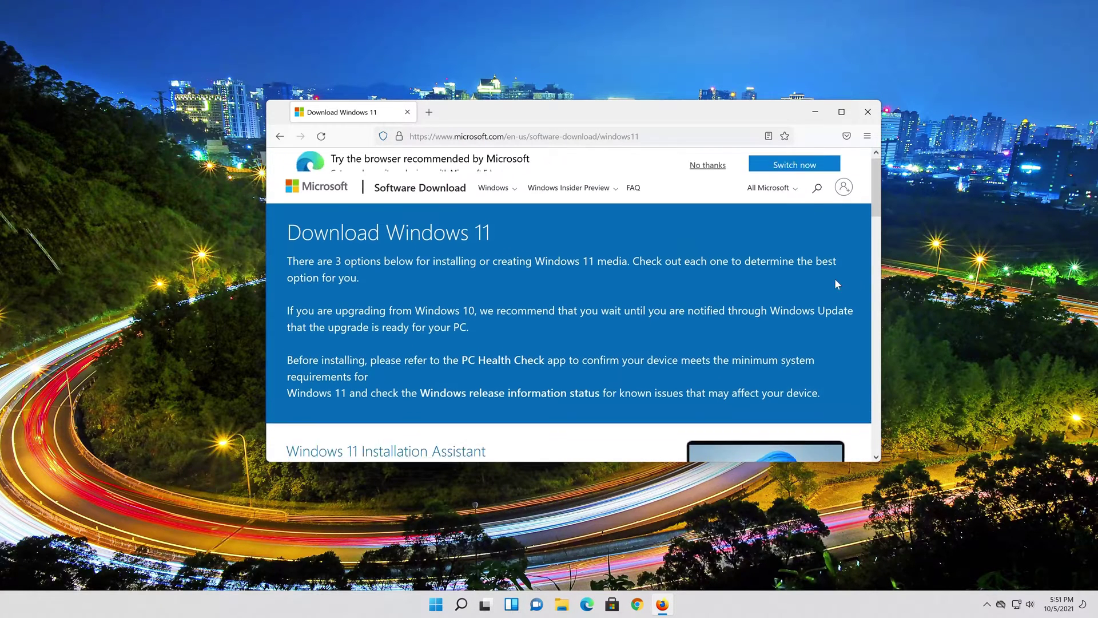
scroll(837, 279, down, 7)
scroll(835, 283, up, 3)
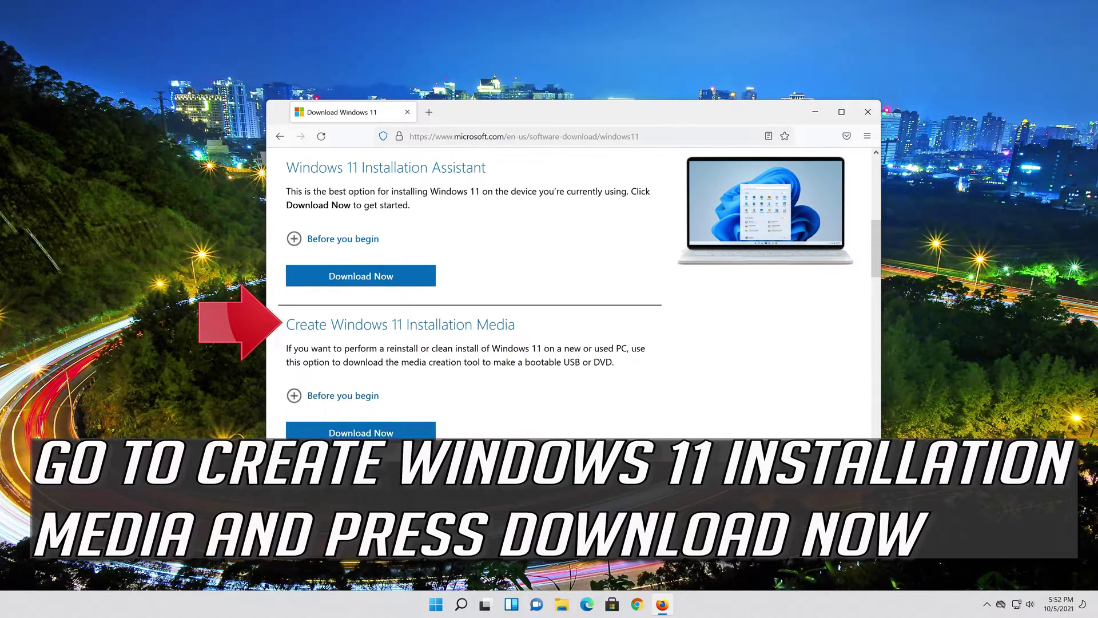
Step: Download and save MediaCreationToolW11.exe, then close Firefox
click(361, 433)
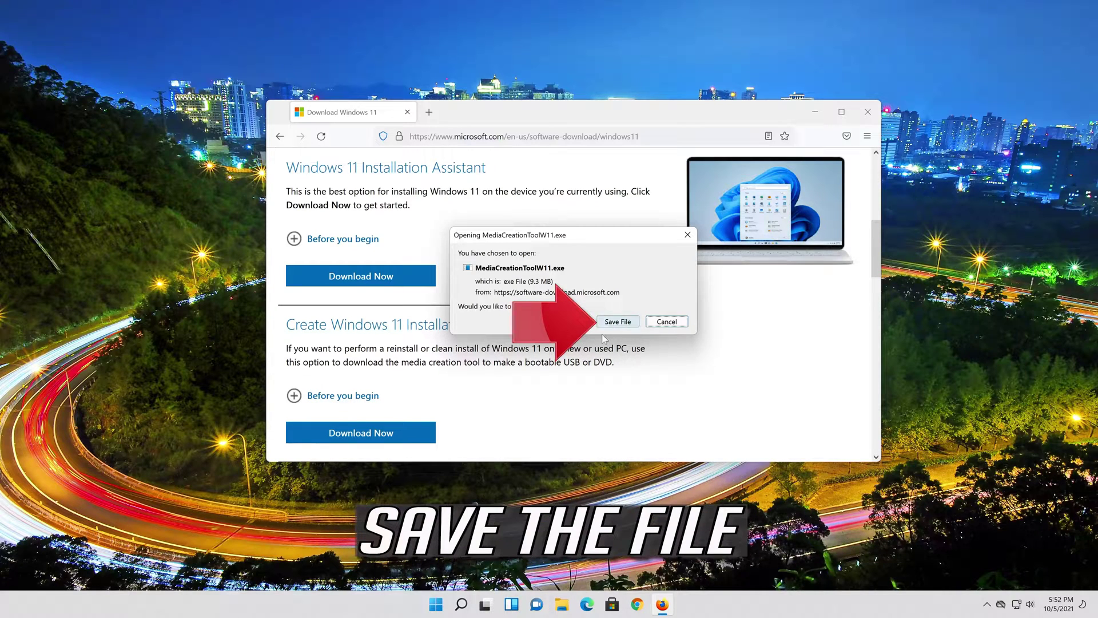
click(617, 327)
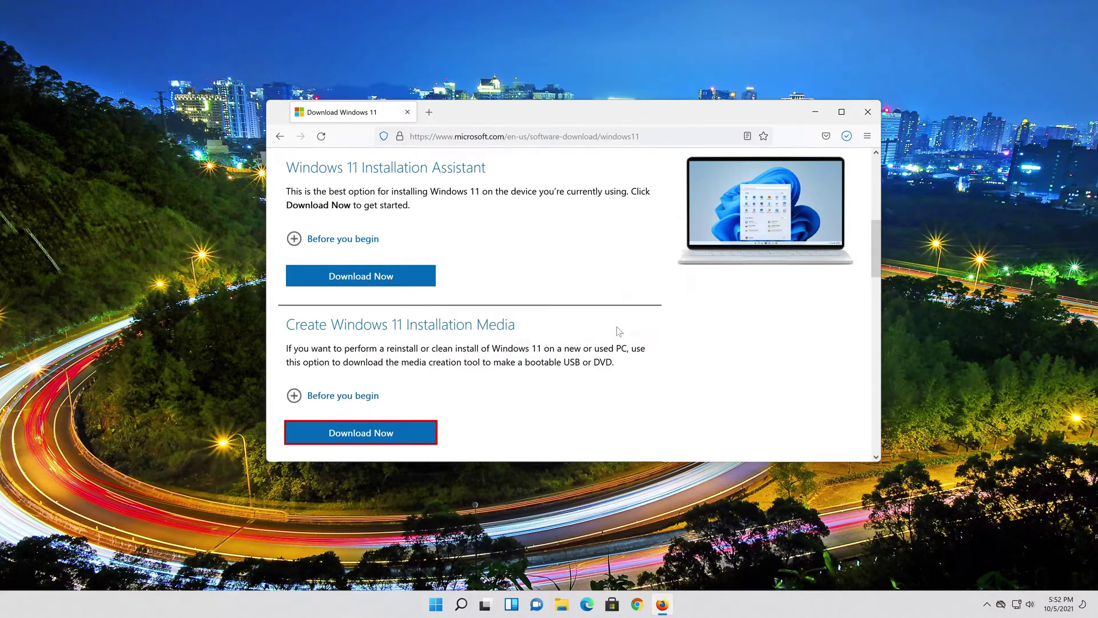
click(868, 111)
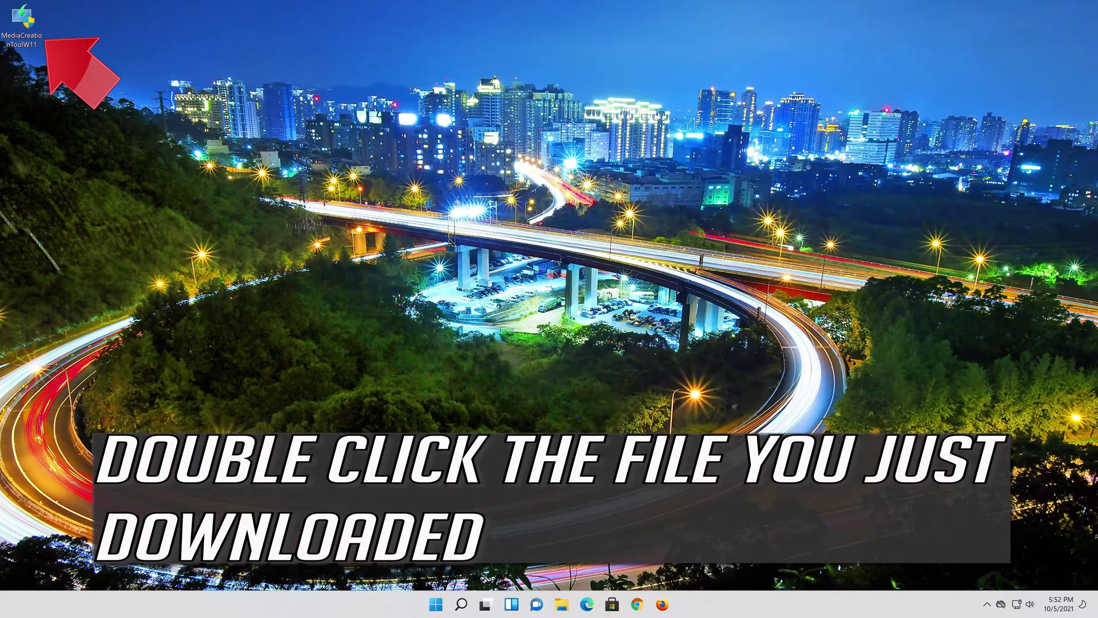
Step: Launch MediaCreationToolW11 from the desktop and approve the User Account Control prompt
double_click(30, 34)
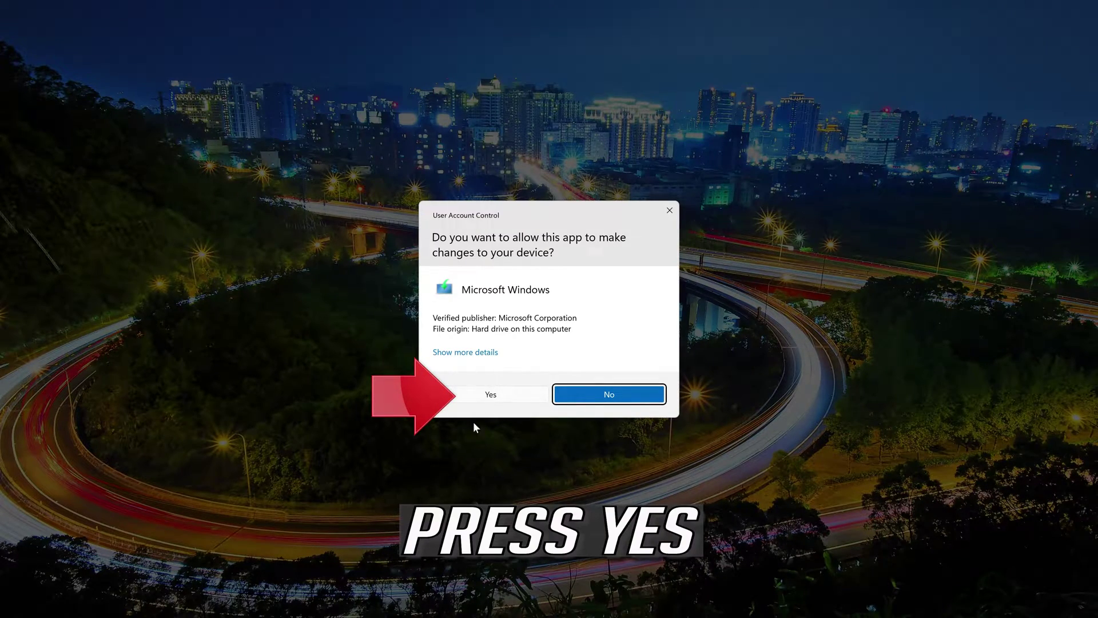
click(491, 395)
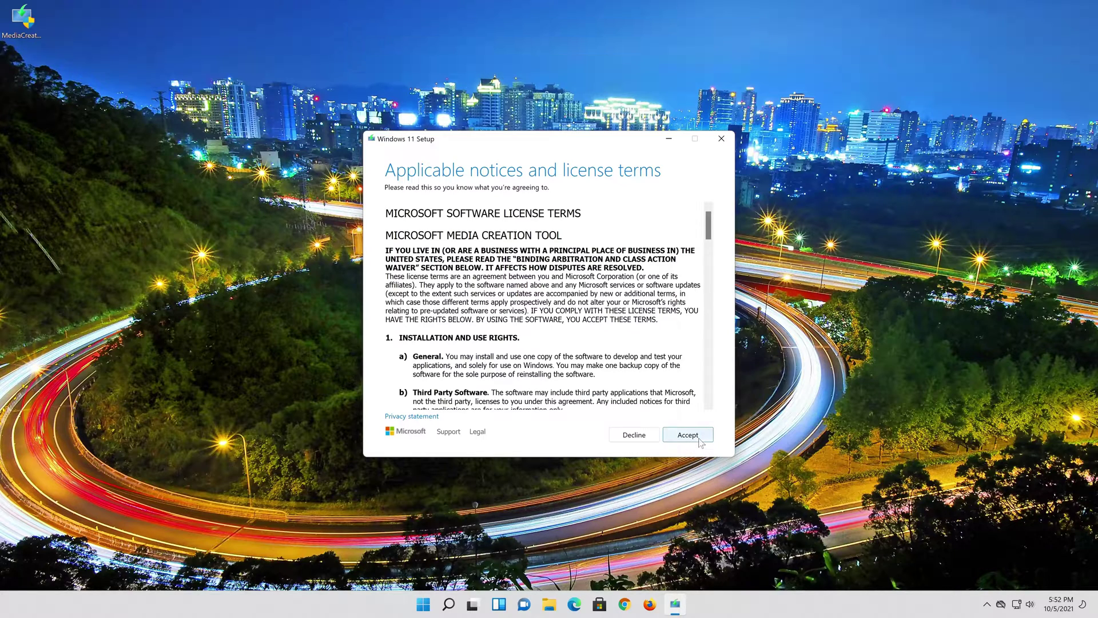
Step: Accept the license terms and keep the recommended English (United States) Windows 11 options
click(699, 439)
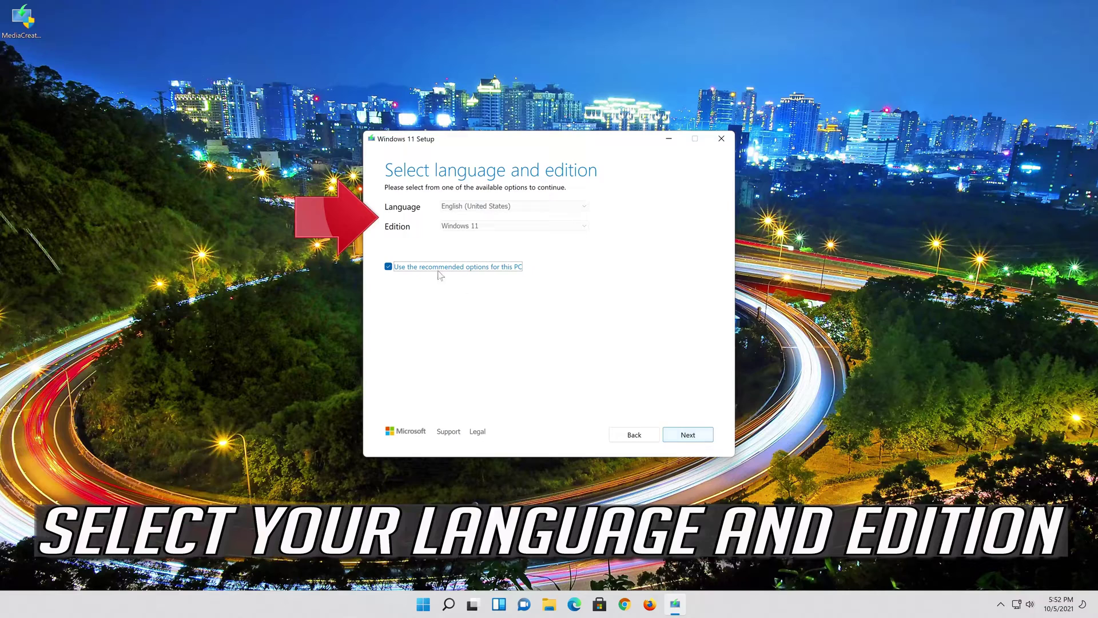
click(389, 267)
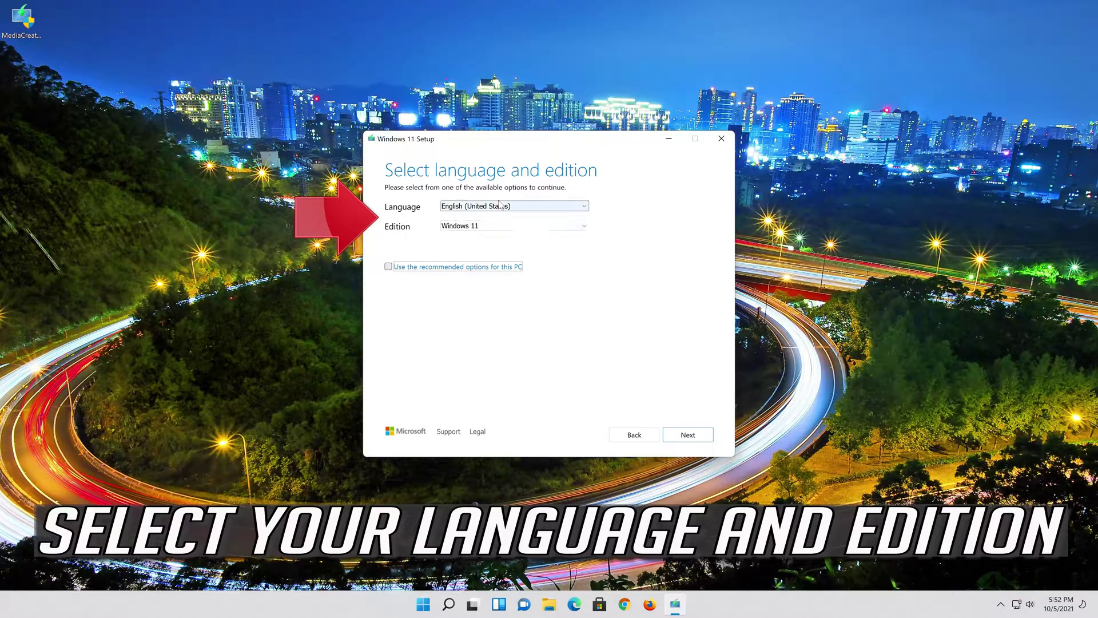
click(388, 267)
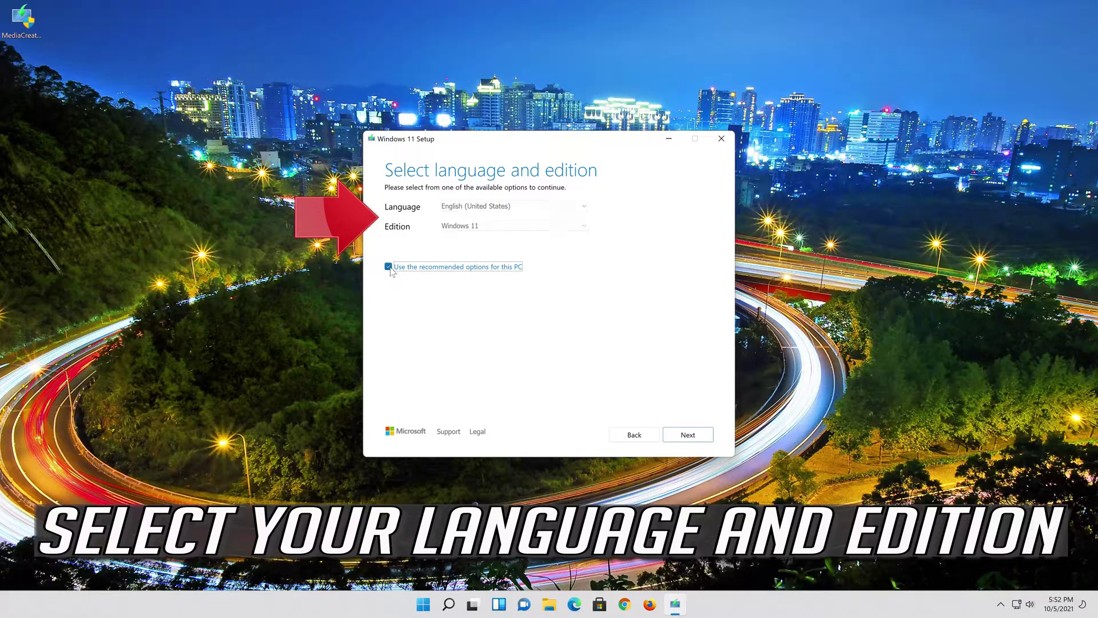
click(689, 436)
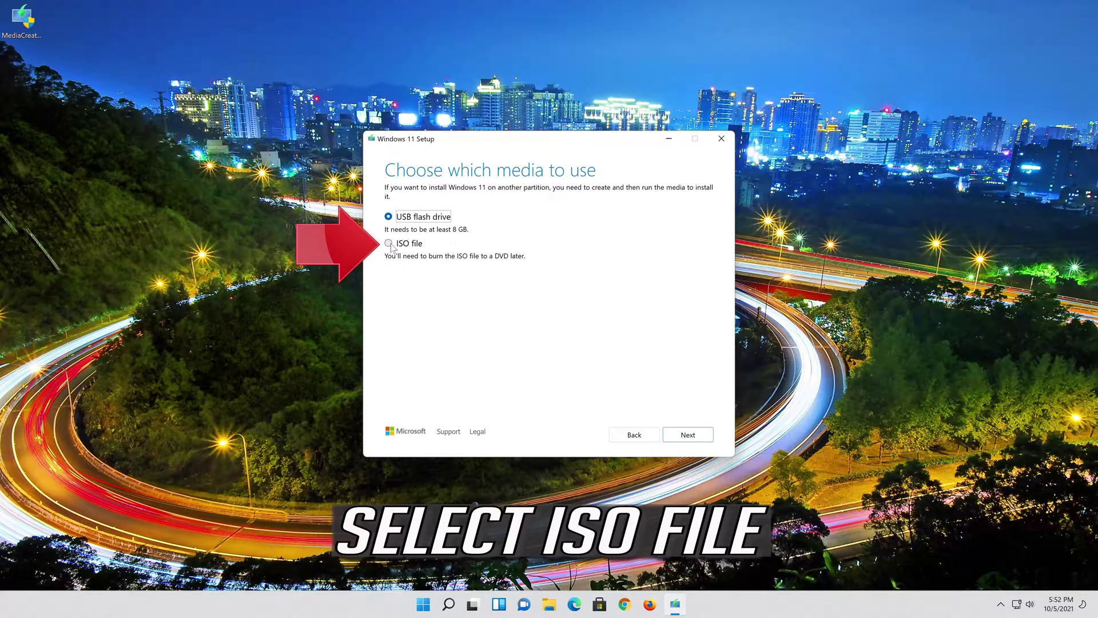
Step: Choose ISO file media and save it to the Desktop as Windows 11.iso
click(389, 243)
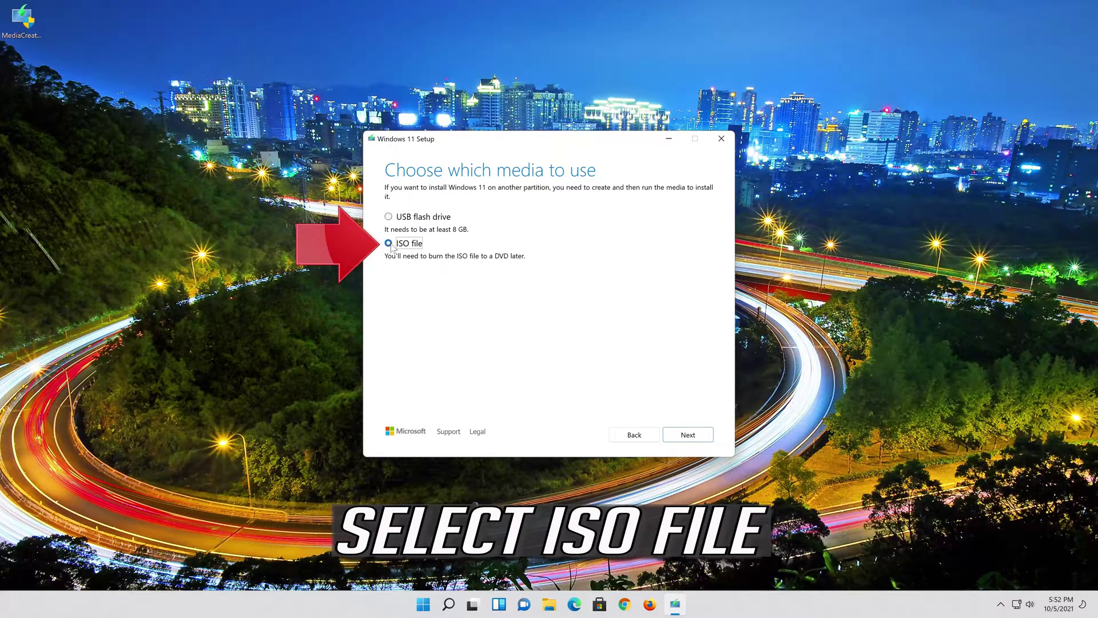
click(696, 434)
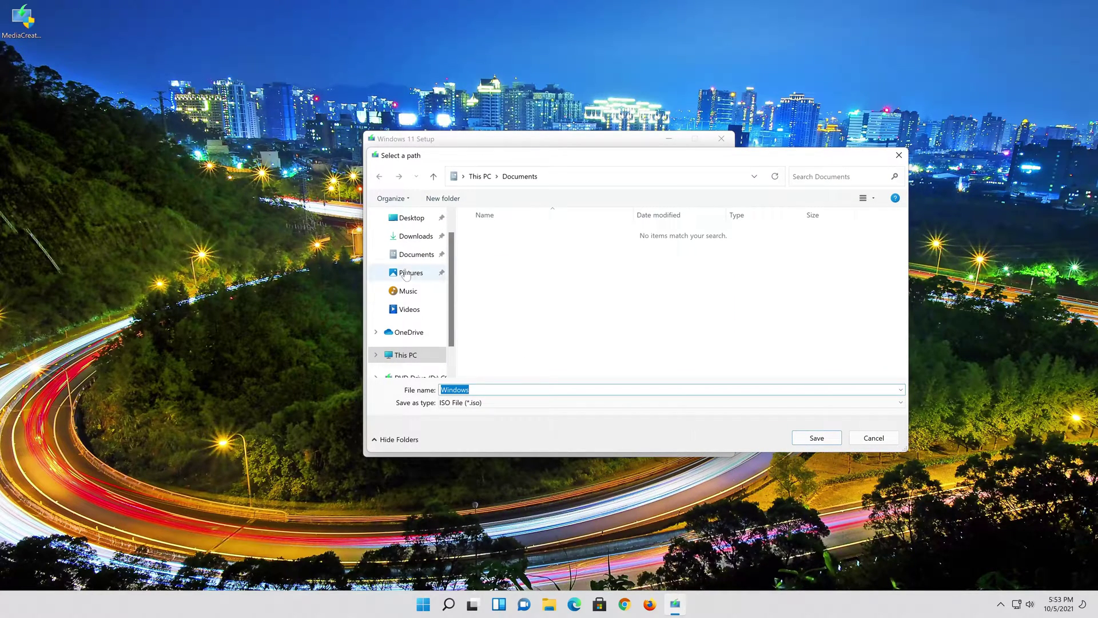
click(423, 222)
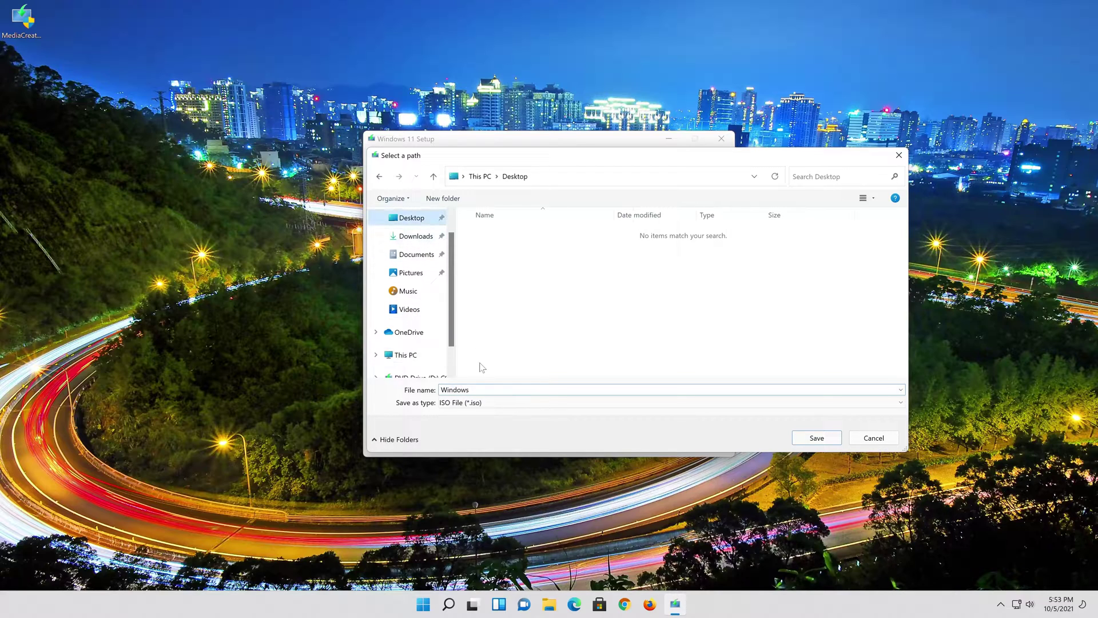
click(470, 390)
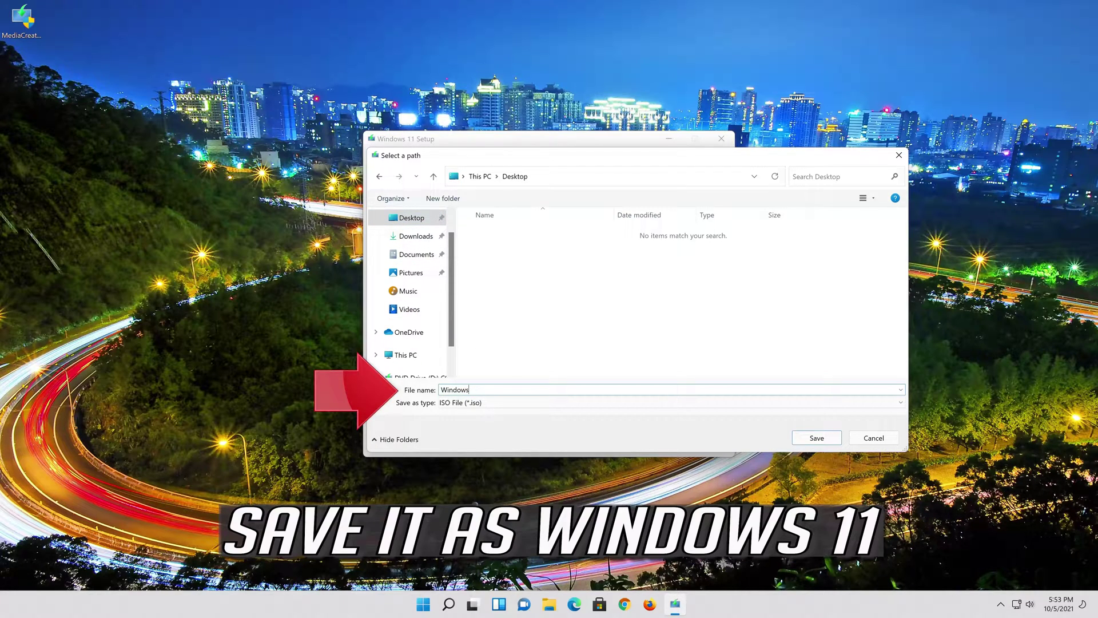
text(11)
click(827, 440)
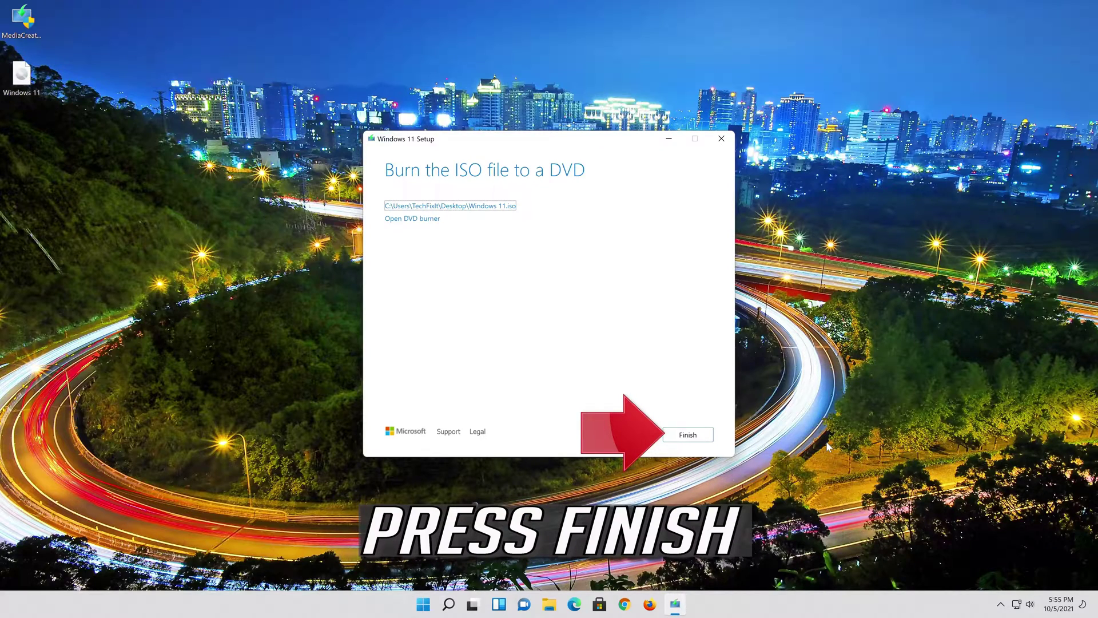
Step: Close the Media Creation Tool, mount the Windows 11 ISO as drive E:, and run setup as administrator
click(689, 436)
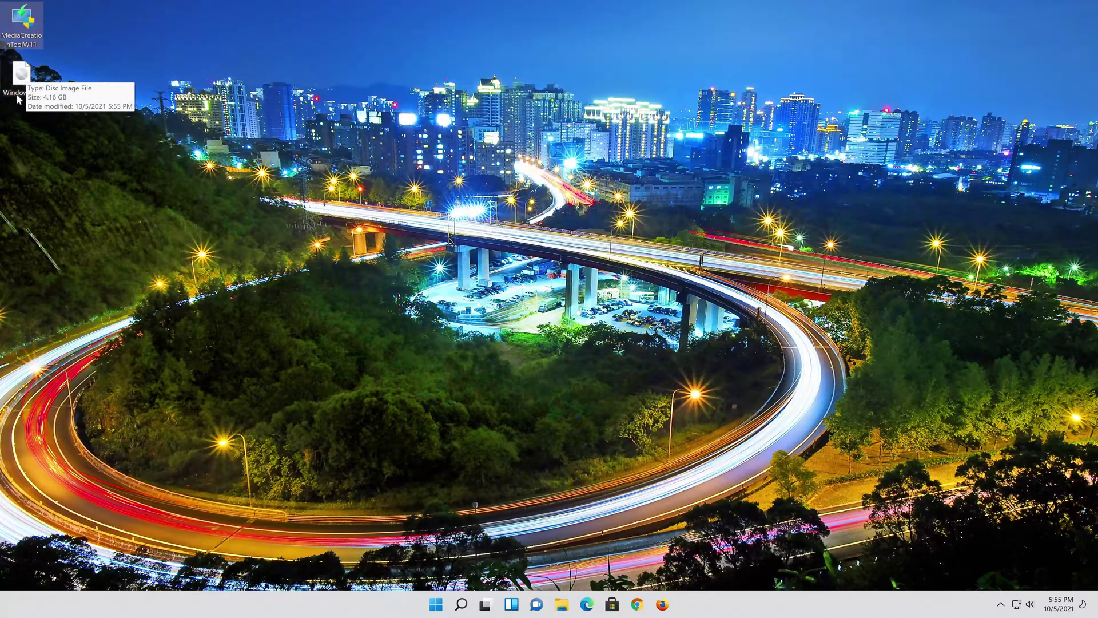
double_click(23, 77)
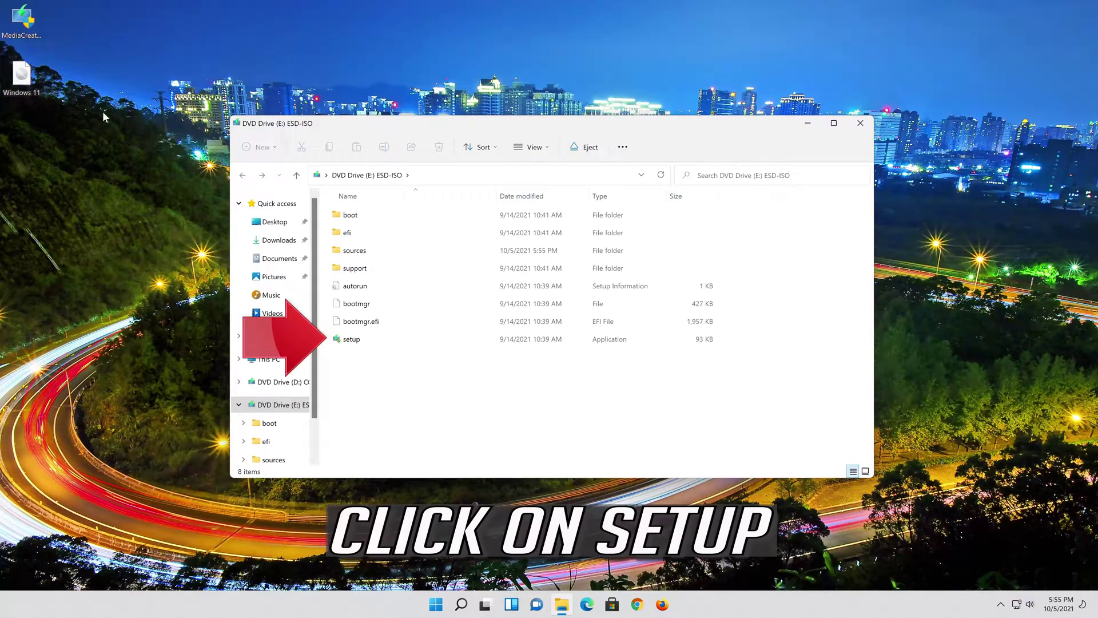
click(383, 336)
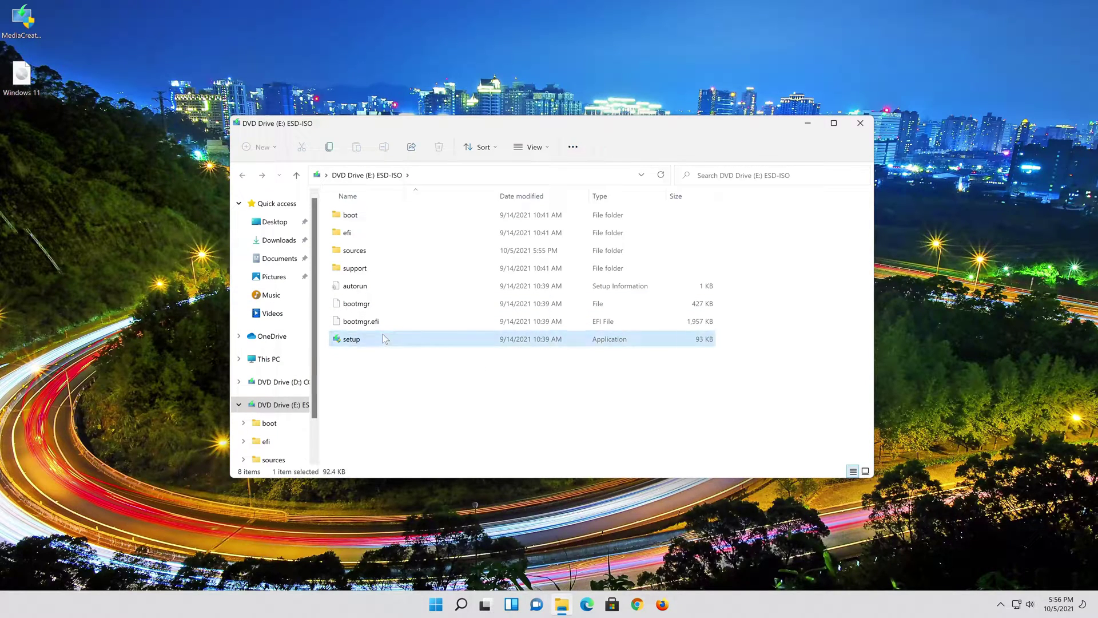
double_click(383, 337)
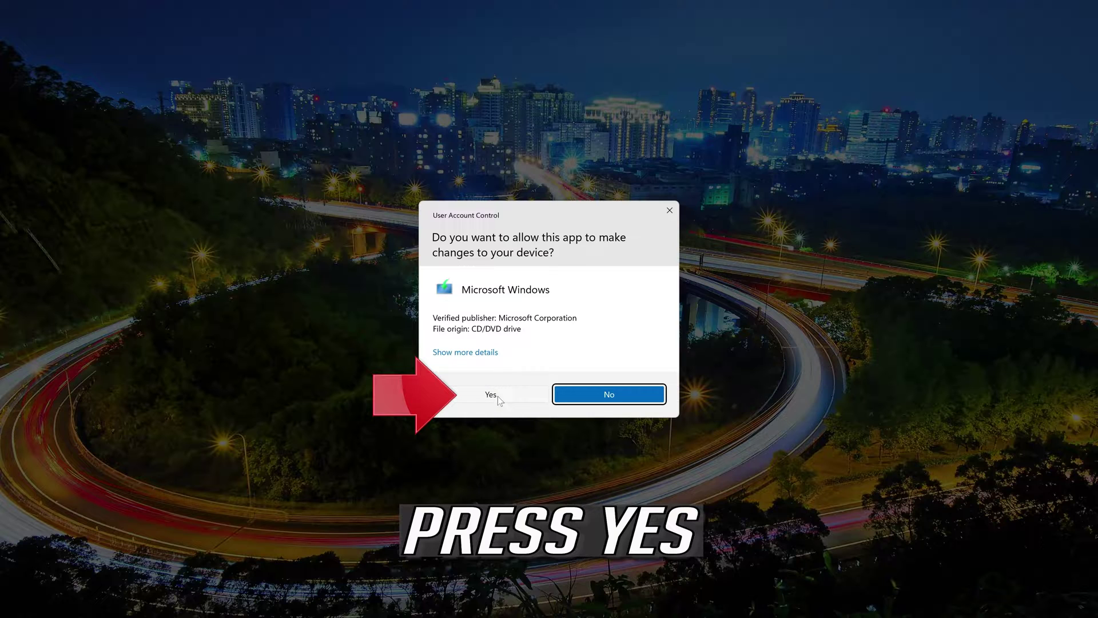
click(491, 395)
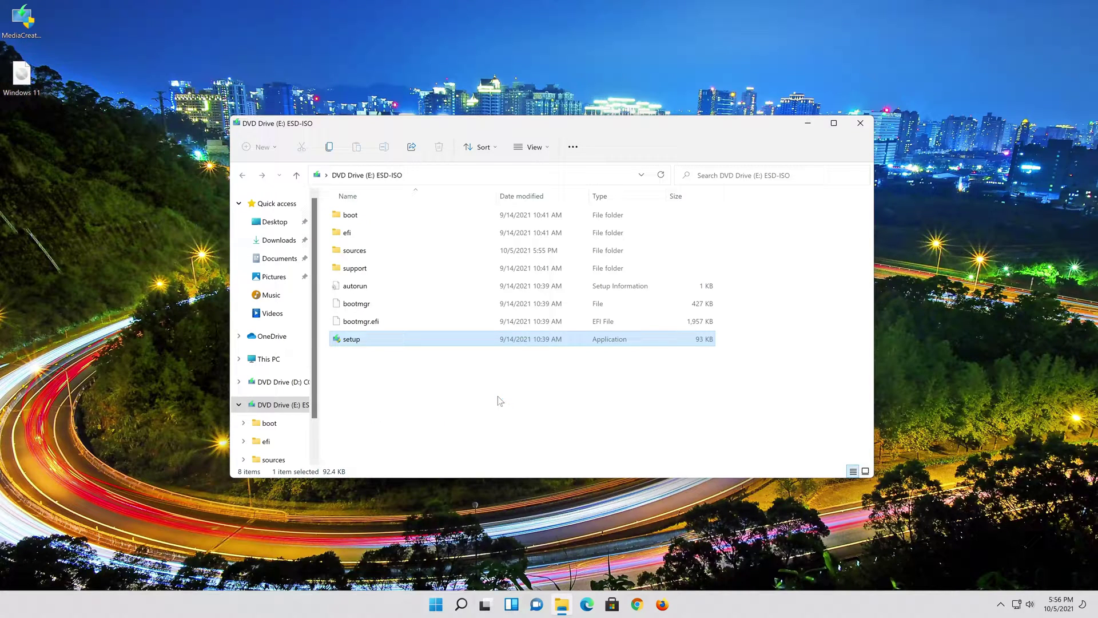
Step: Close the DVD Drive (E:) window, pass the update check, and accept the Windows 11 license terms
click(859, 124)
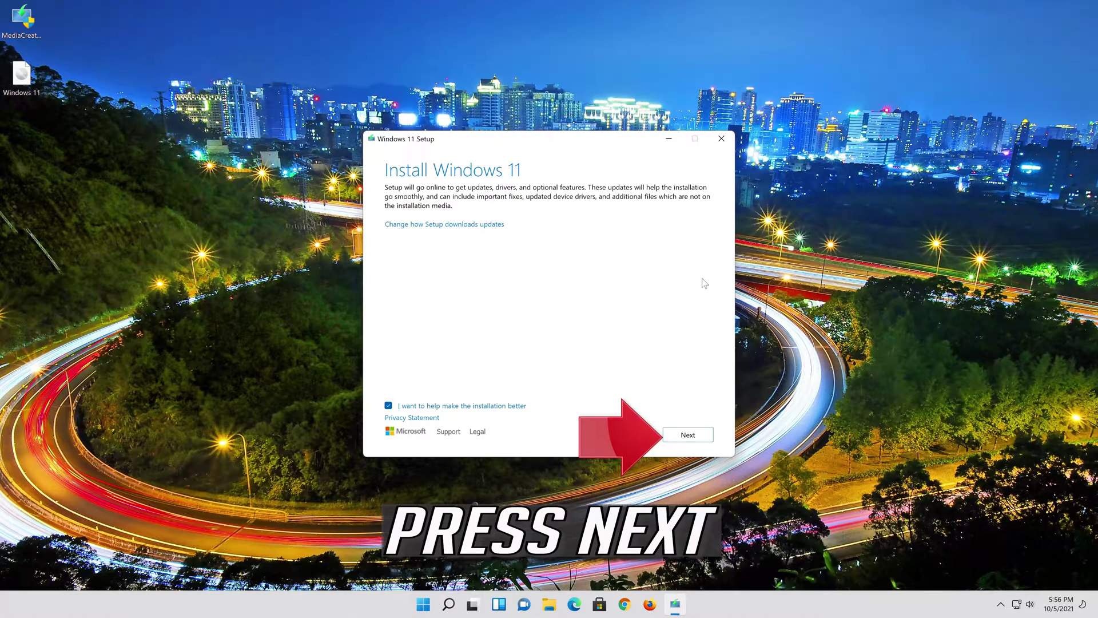
click(689, 435)
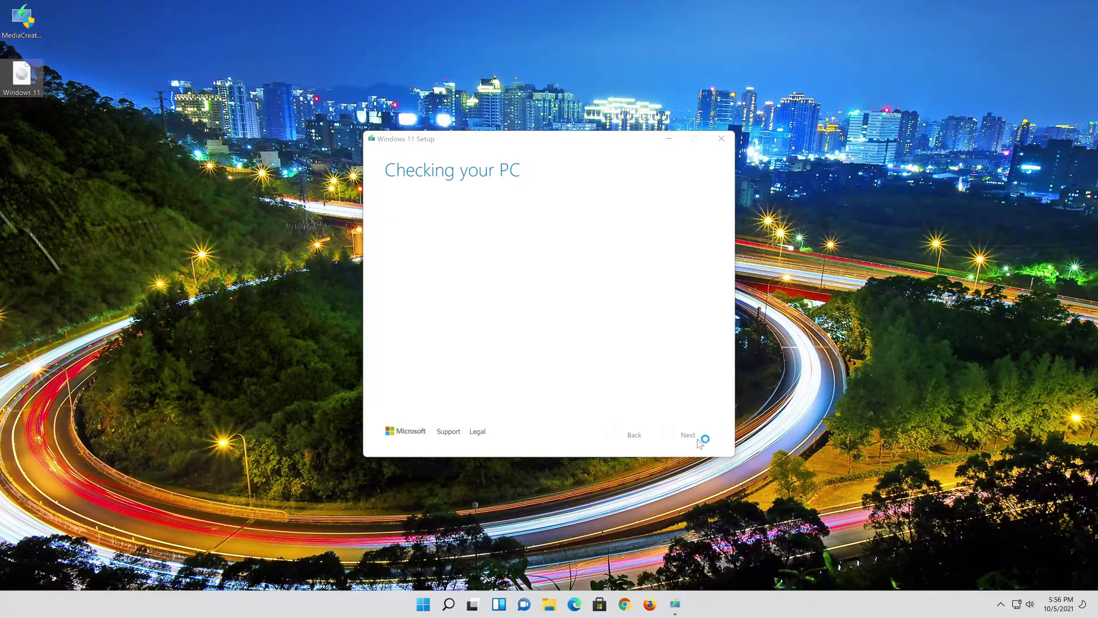
click(689, 436)
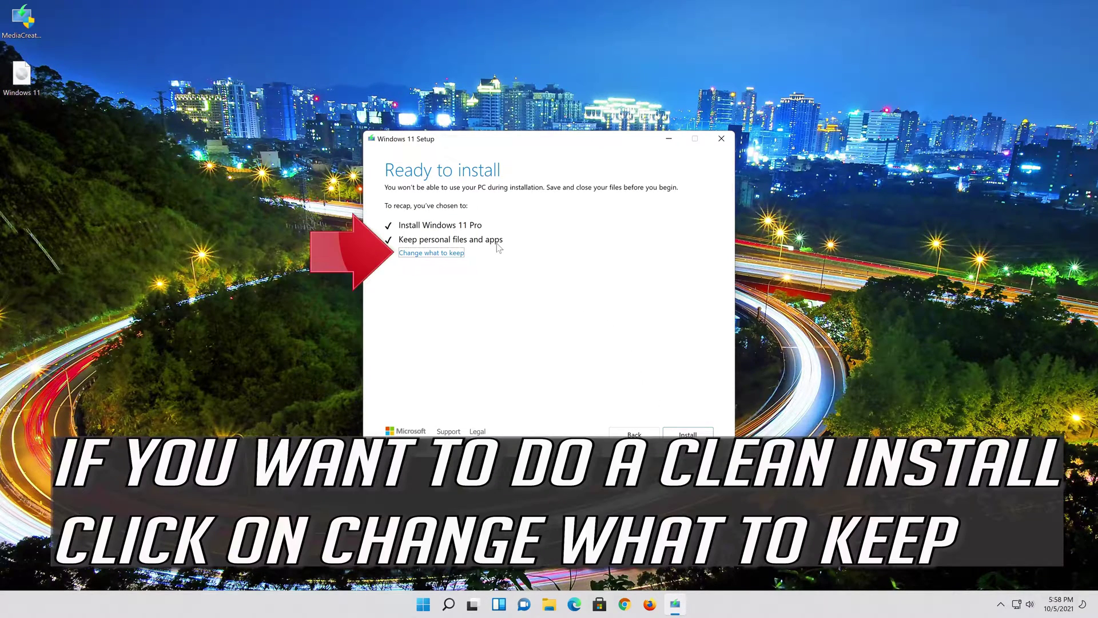
click(450, 254)
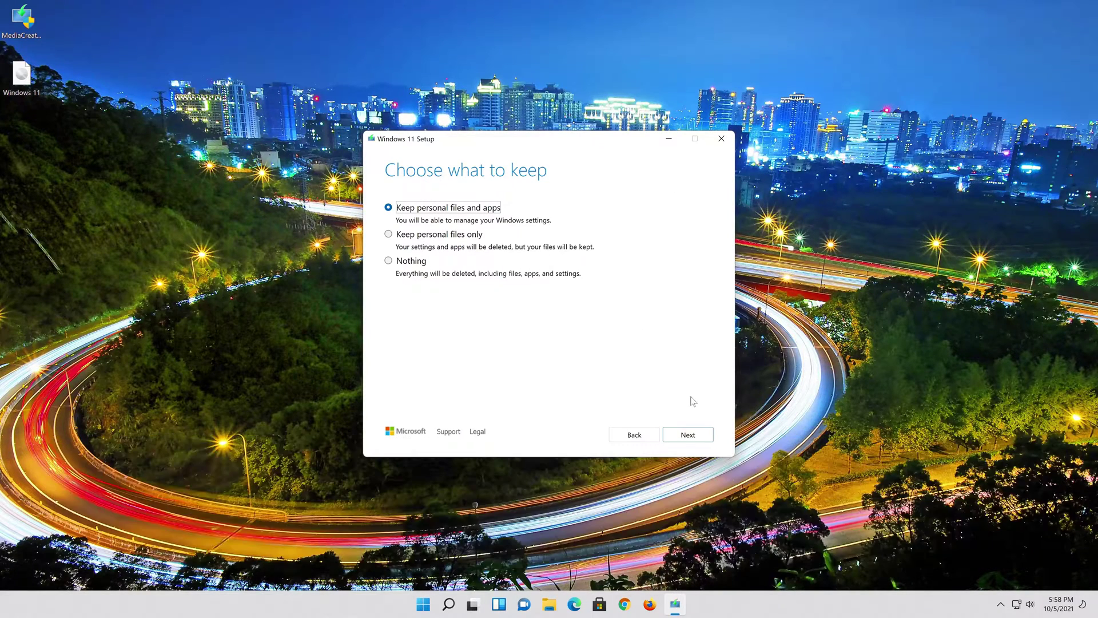
click(691, 435)
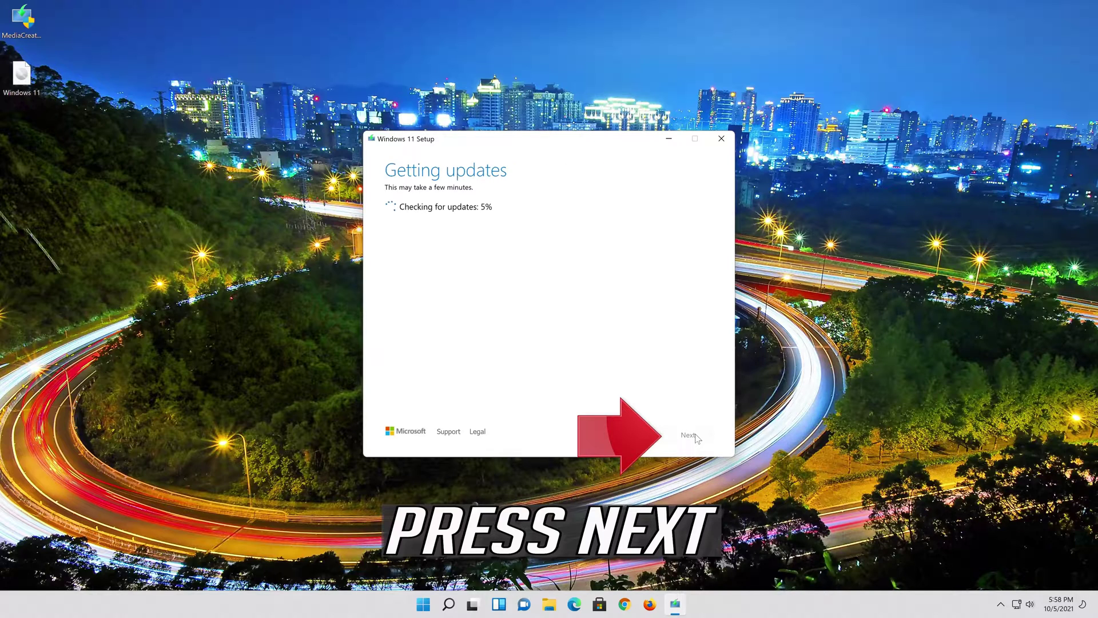